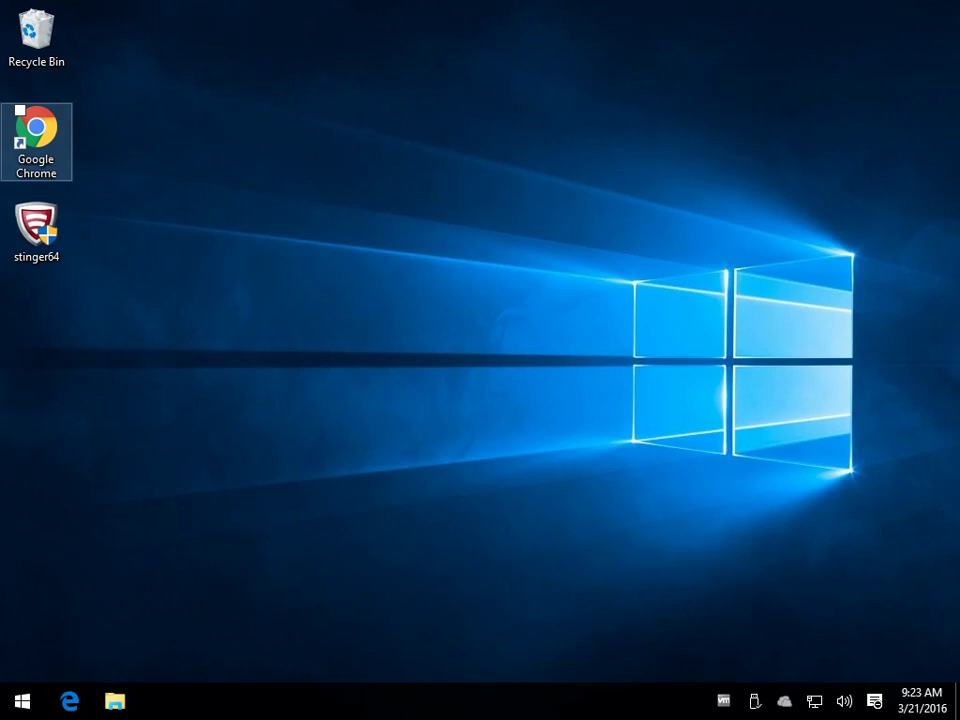
- Move the stinger64 icon away from the other icons, toward the middle of the desktop
double_click(18, 224)
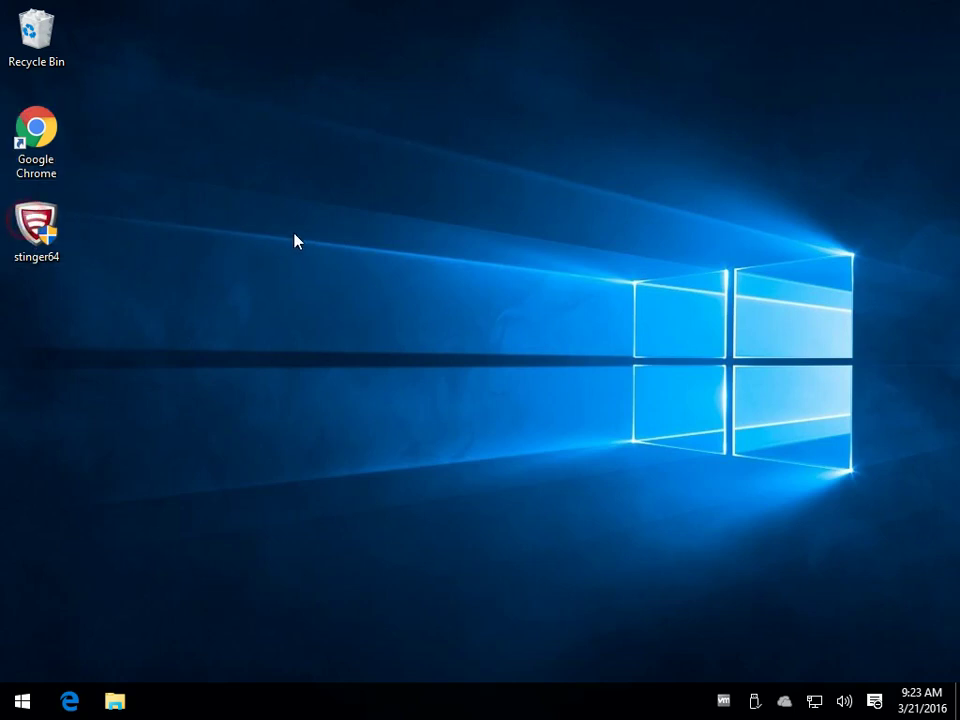
left_click_drag(37, 232, 467, 221)
- View the Display page of the Windows System settings and close the Settings window
left_click(19, 698)
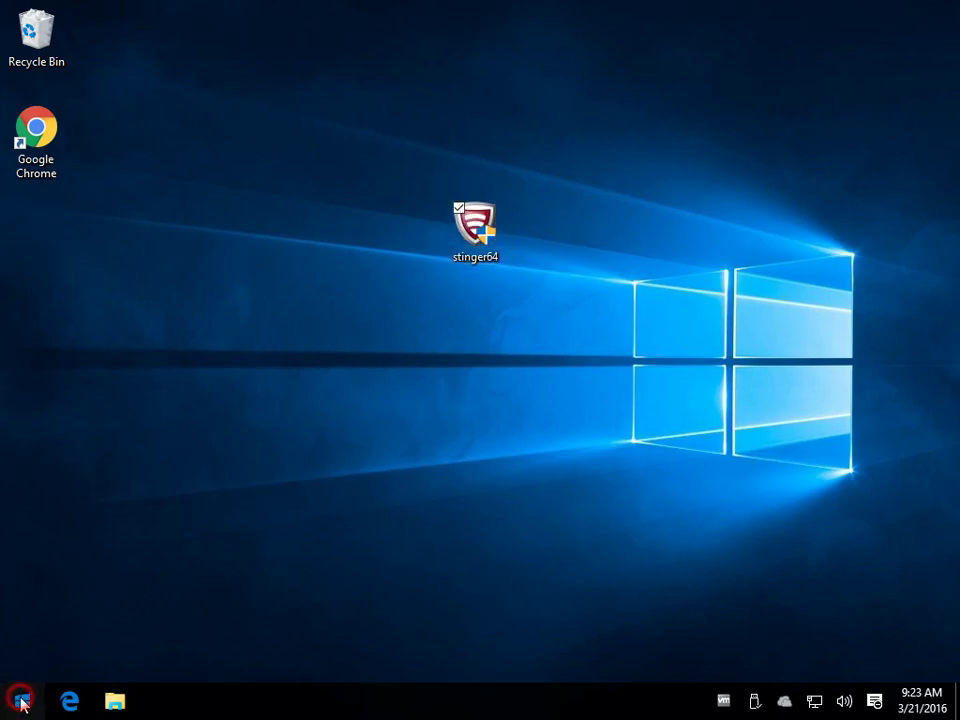
left_click(67, 597)
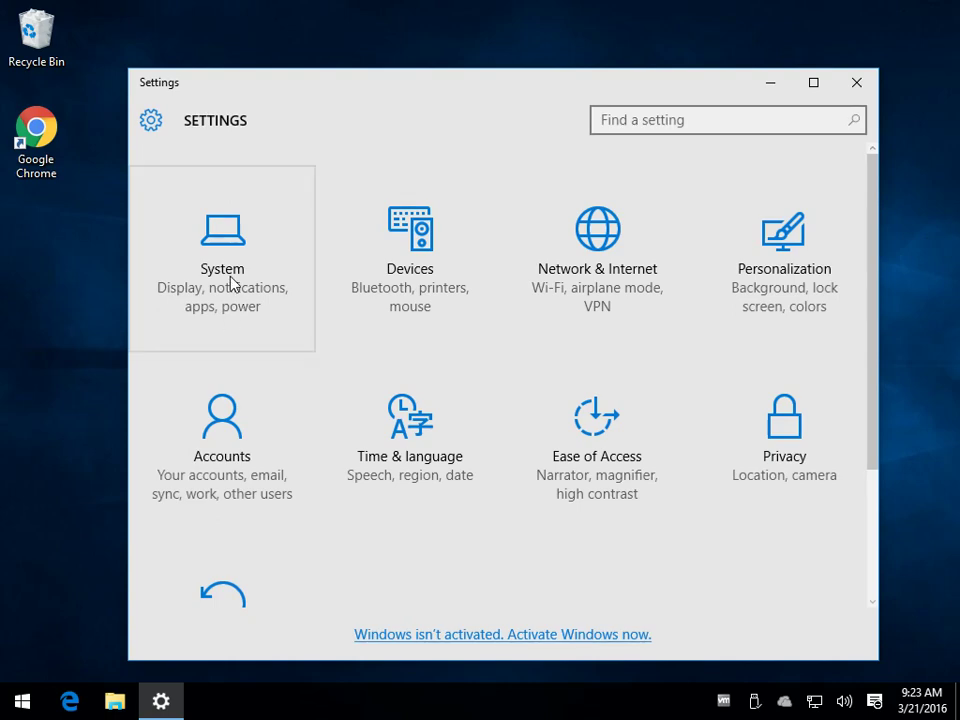
left_click(231, 281)
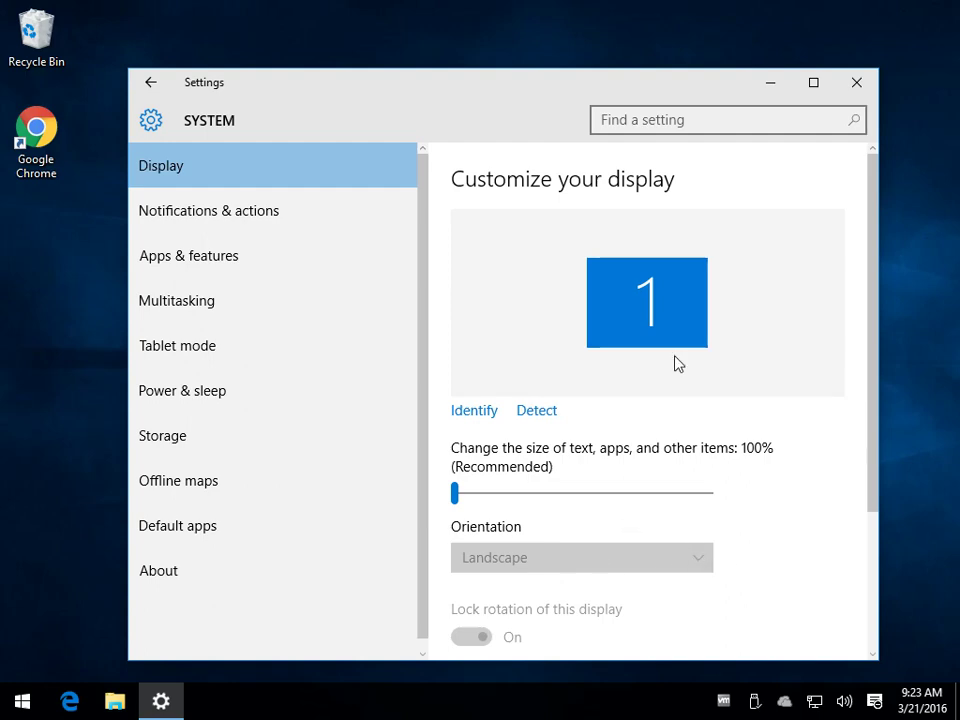
left_click(858, 83)
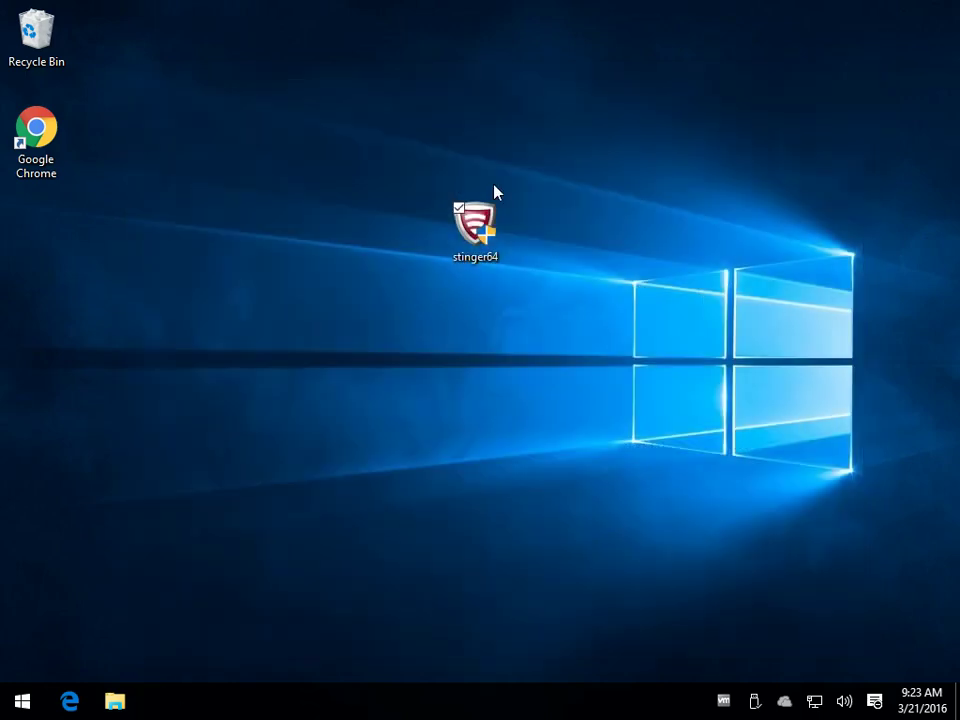
- Launch stinger64 from the desktop and accept the McAfee End User Licence Agreement
left_click(480, 222)
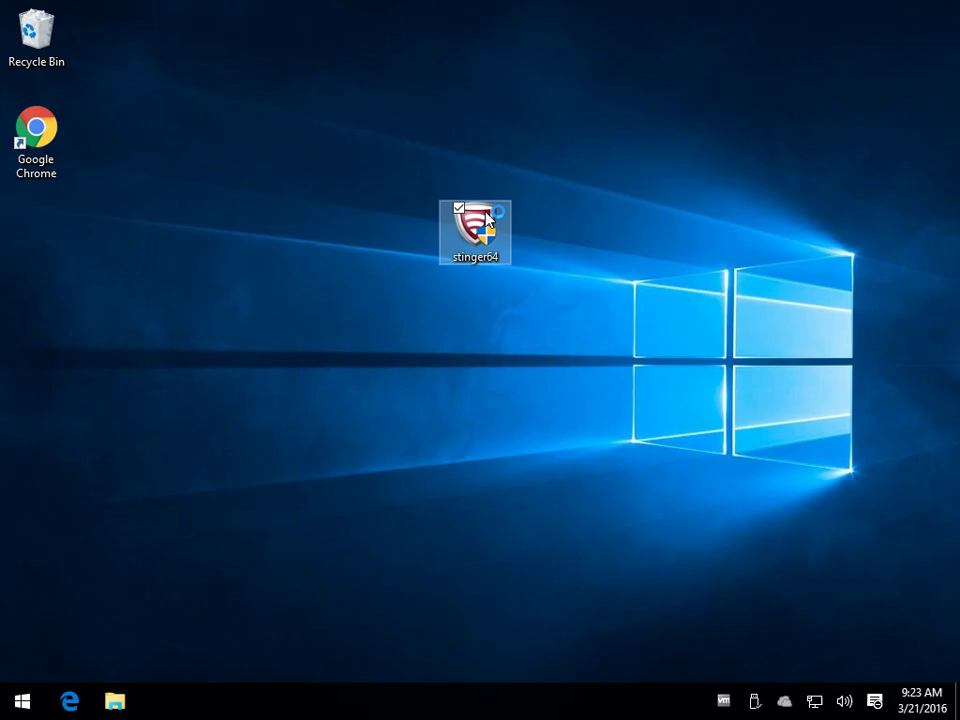
double_click(482, 219)
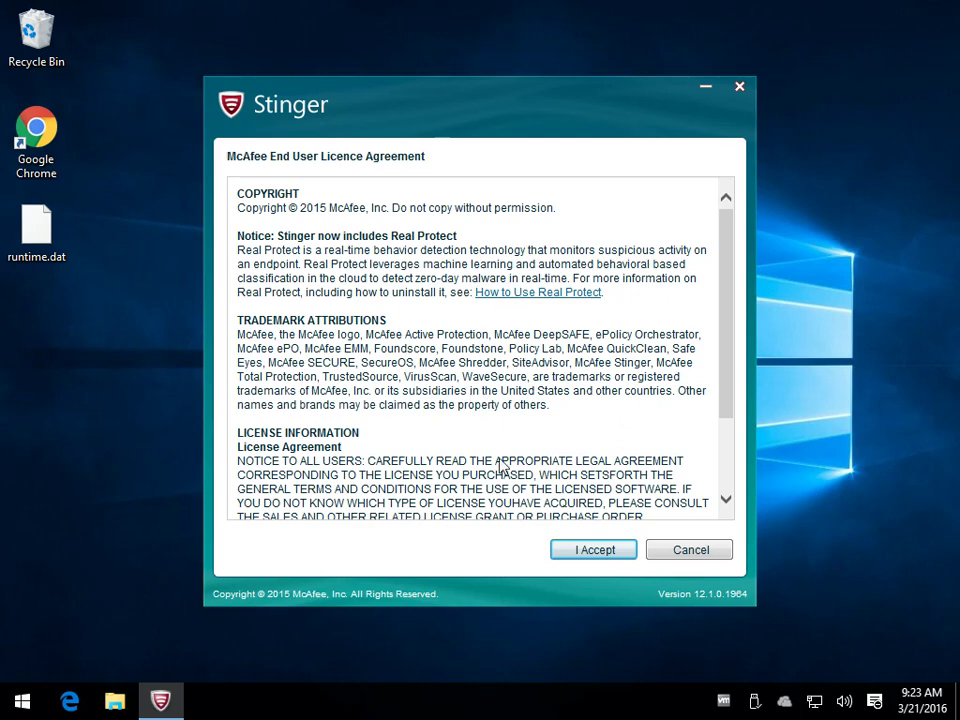
left_click(594, 552)
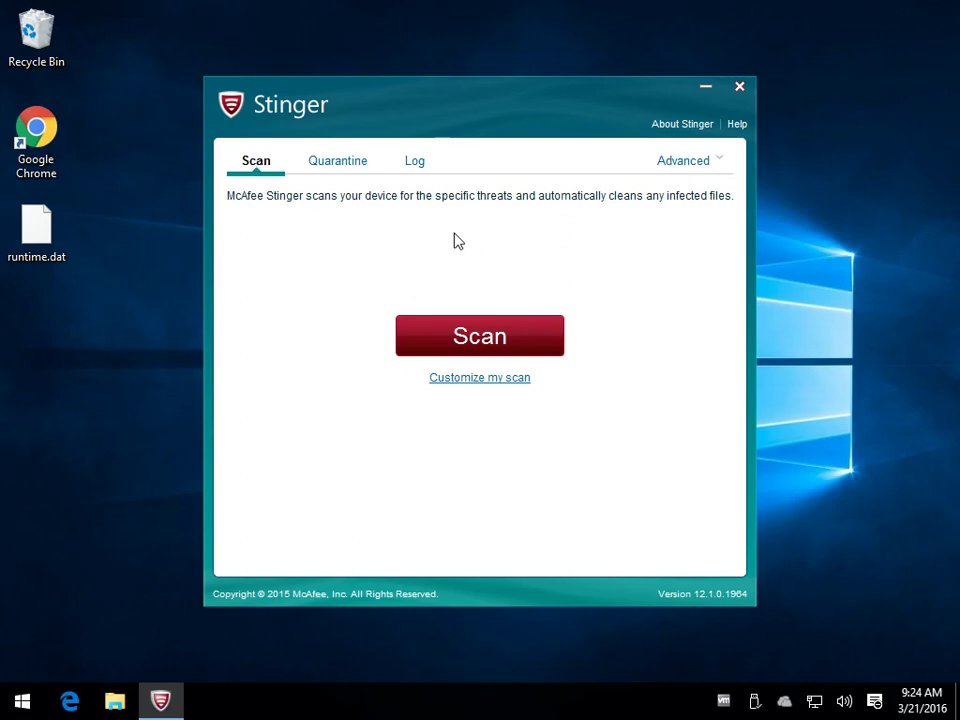
- Examine the advanced Threat List of detected threats and the Blacklist for user-specified MD5 hashes
left_click(722, 165)
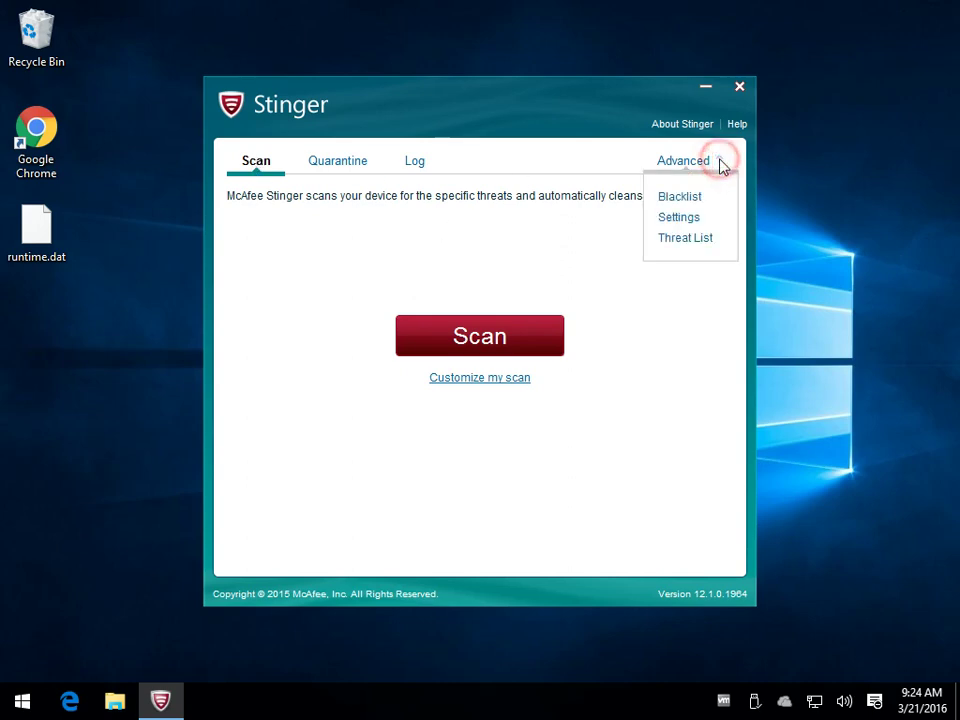
left_click(678, 240)
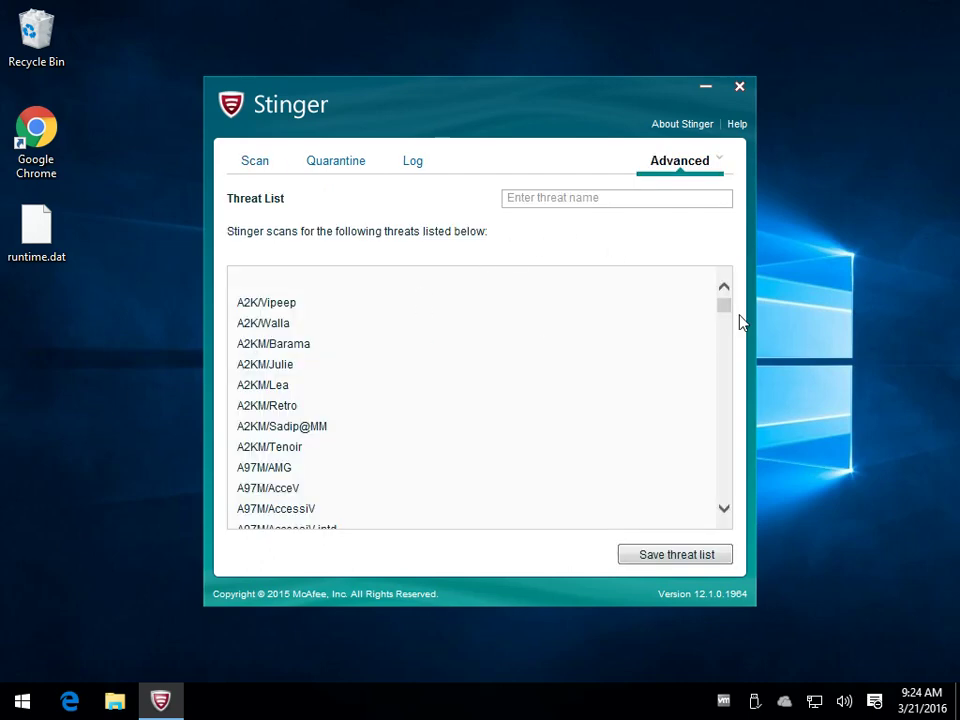
mouse_move(728, 309)
left_mouse_down()
mouse_move(724, 510)
mouse_move(722, 291)
left_mouse_up()
left_click(719, 164)
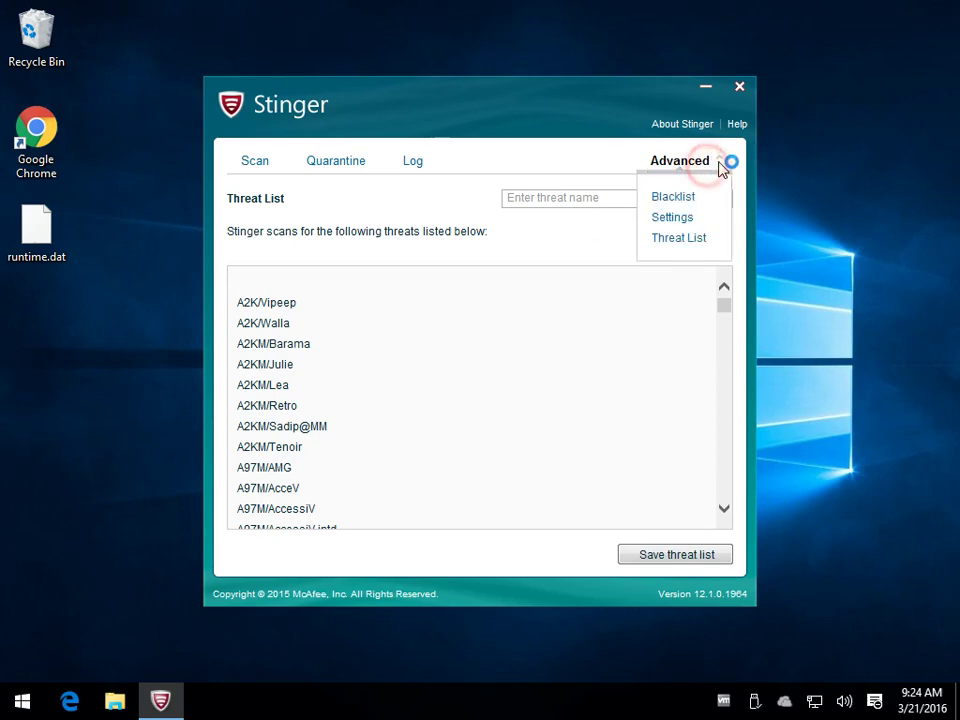
left_click(675, 198)
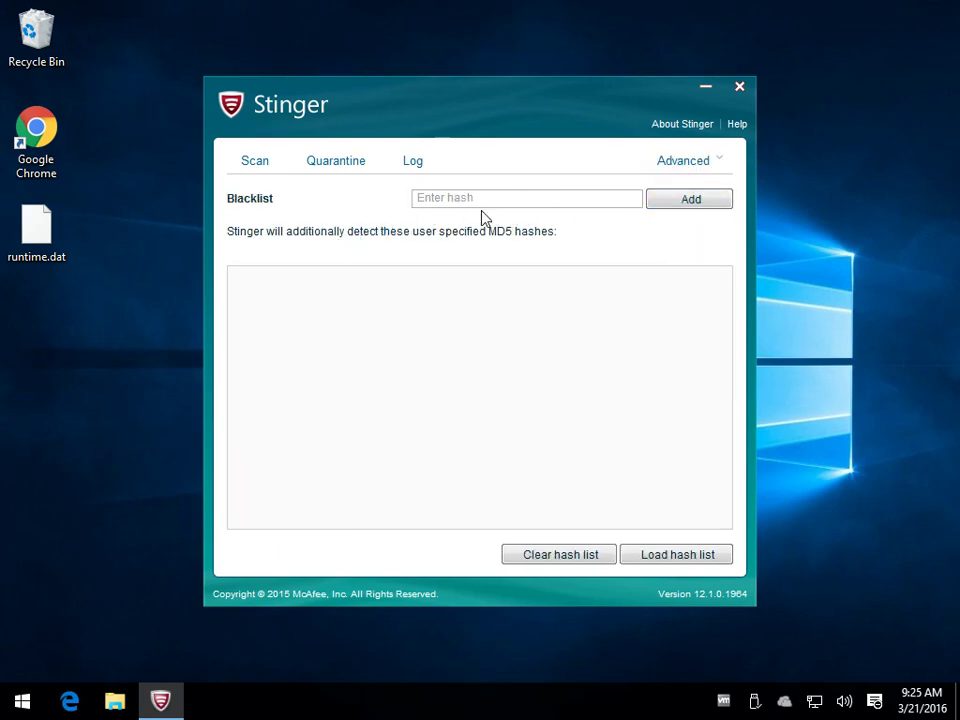
- Review Stinger's scan targets, scan options and threat detection settings, and close them without changes
left_click(719, 160)
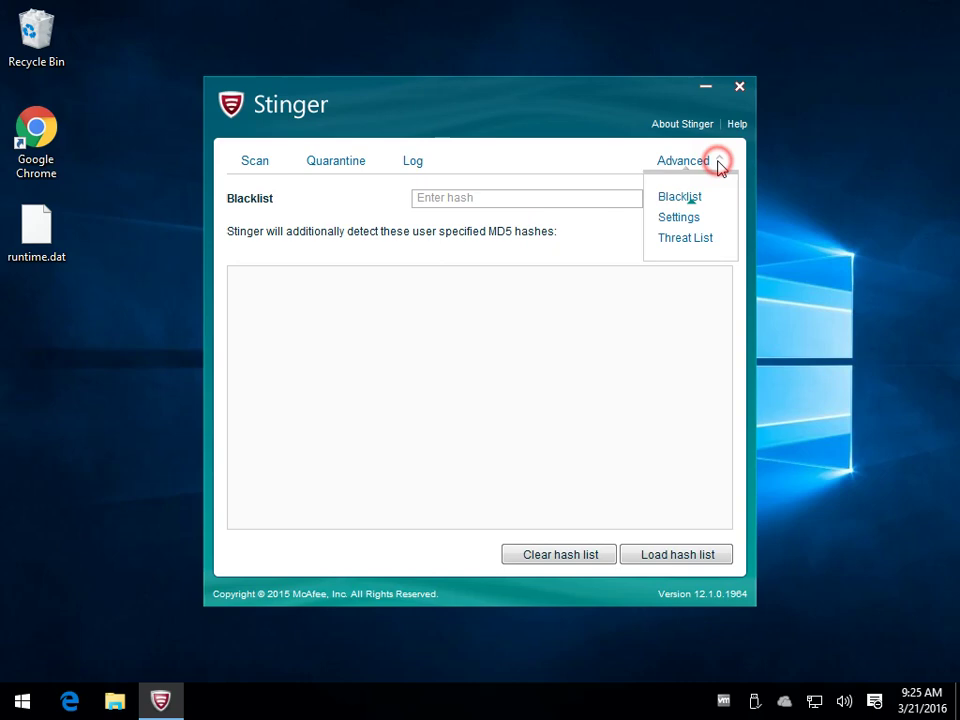
left_click(686, 221)
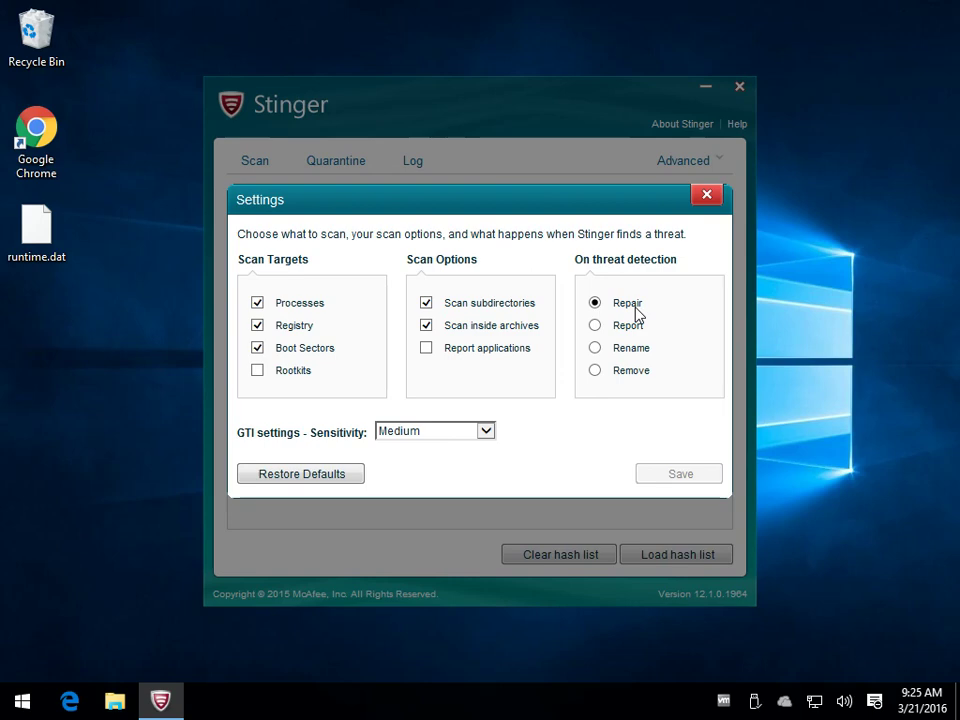
left_click(706, 194)
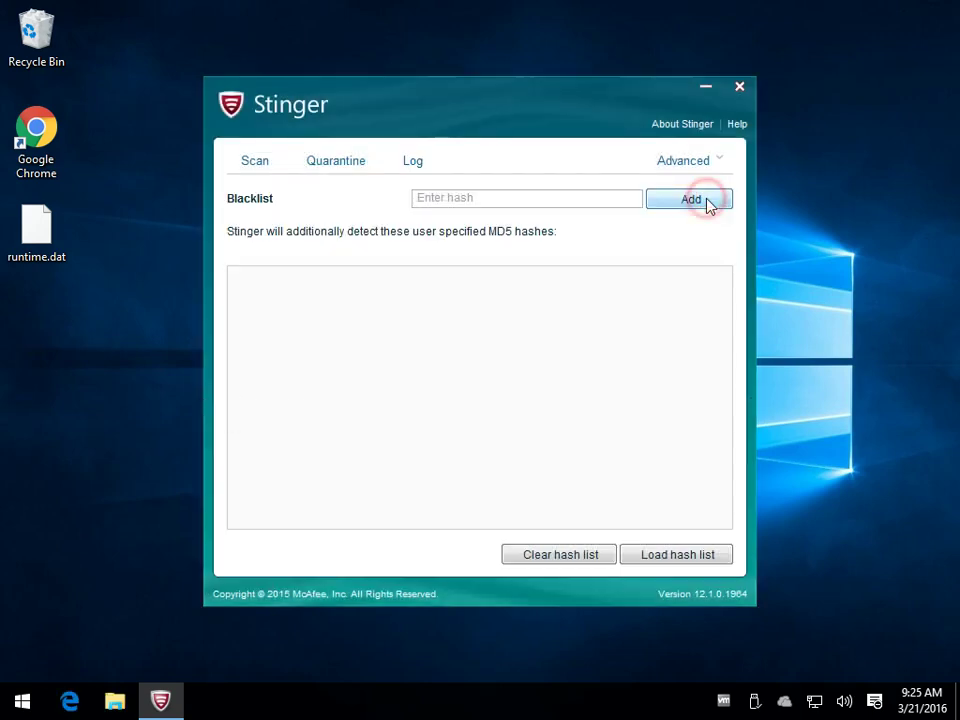
- Run a customized scan of the Pictures folder and show the scan details
left_click(255, 163)
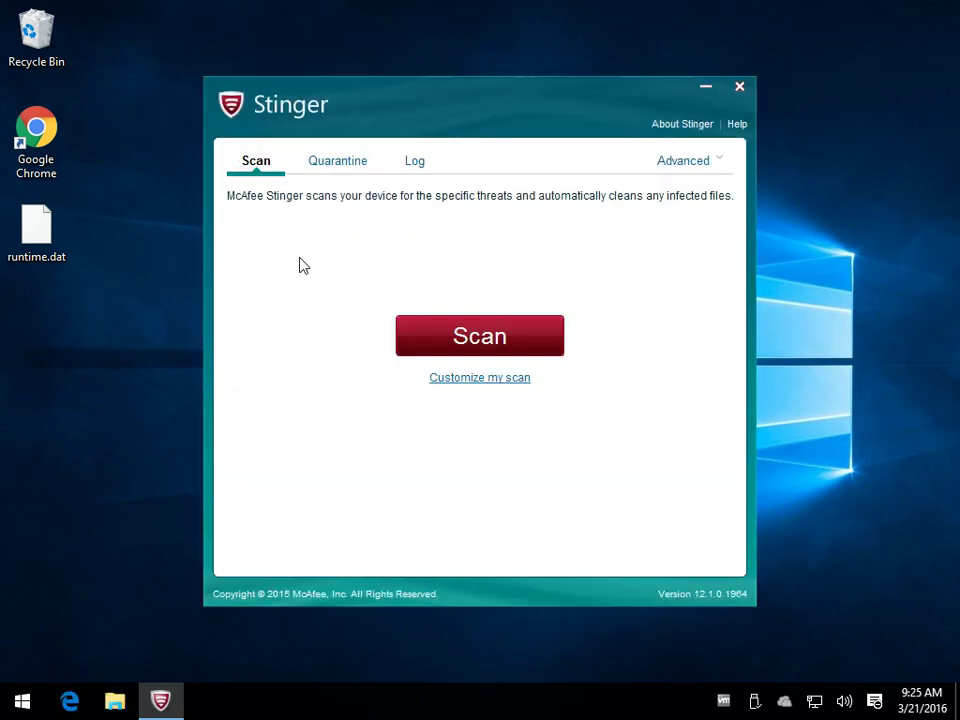
left_click(472, 377)
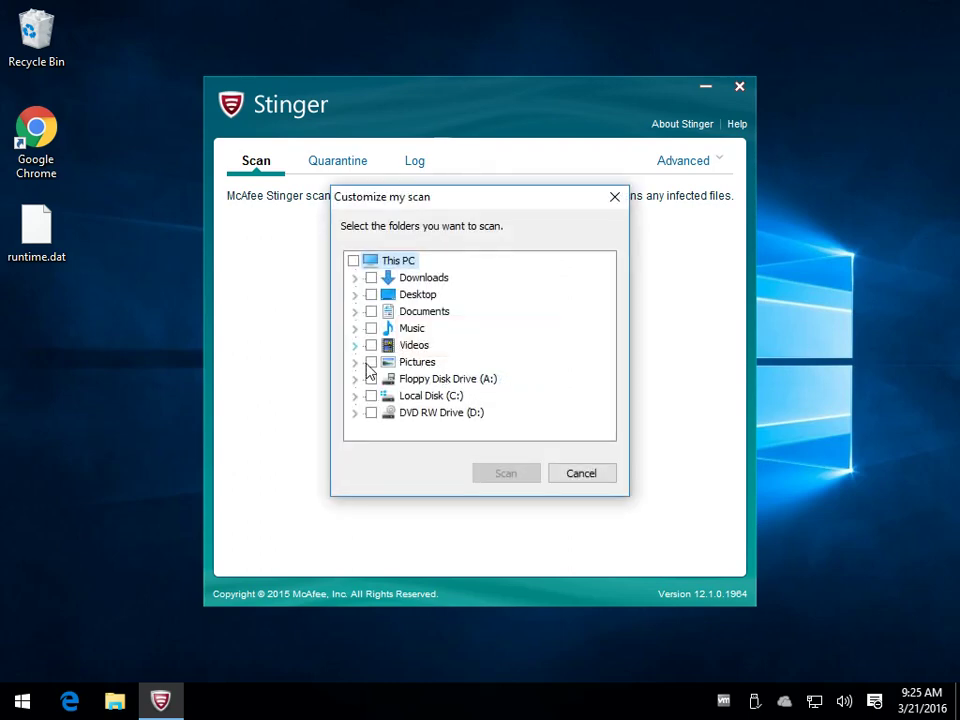
left_click(371, 362)
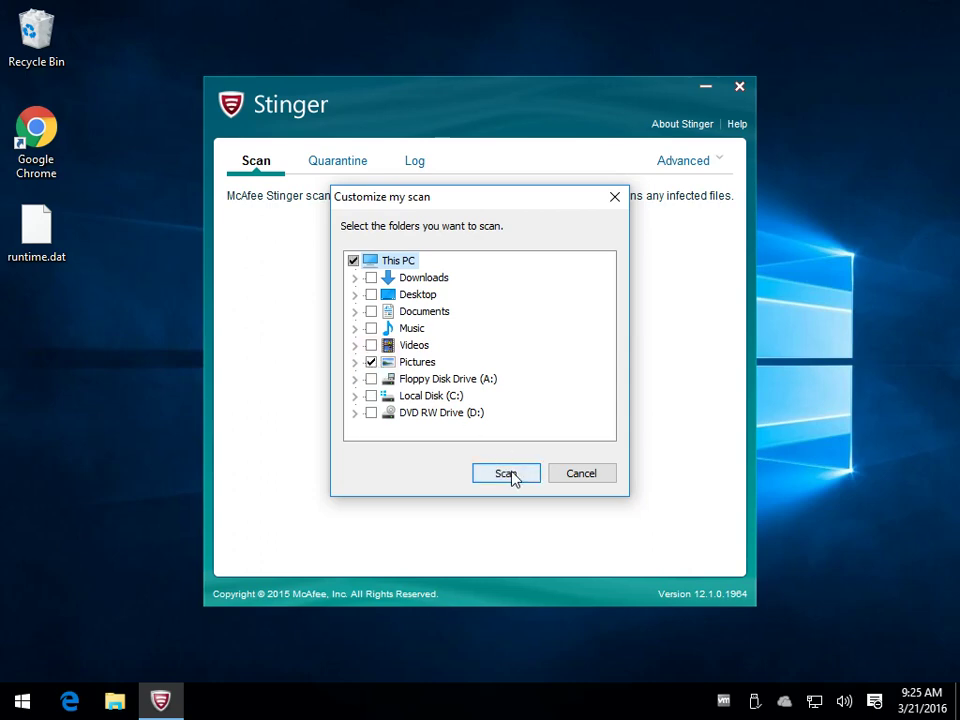
left_click(509, 475)
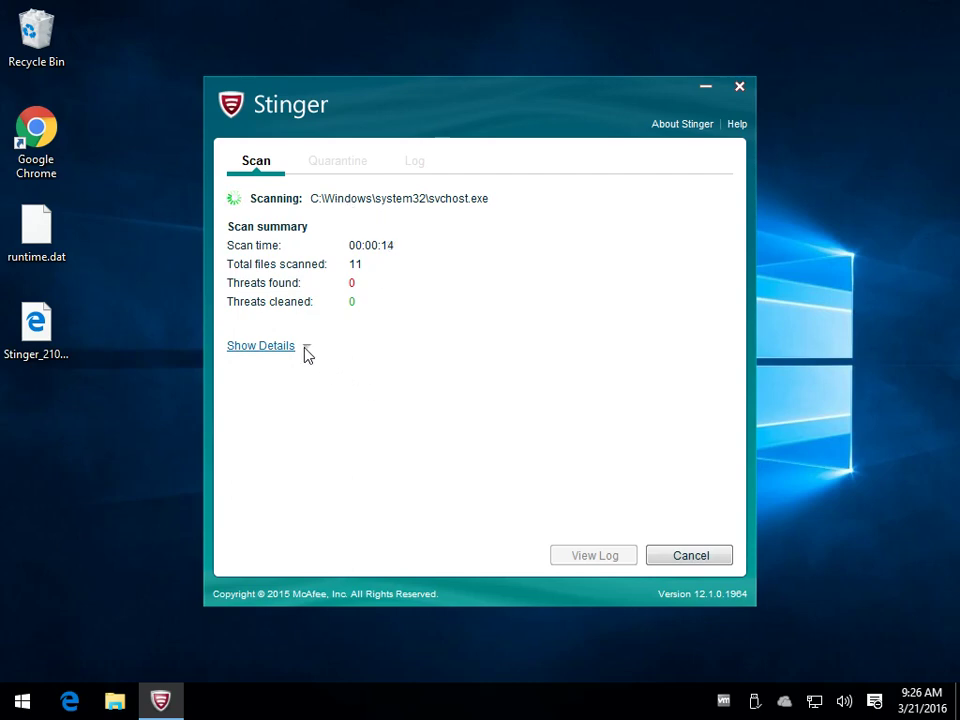
left_click(274, 347)
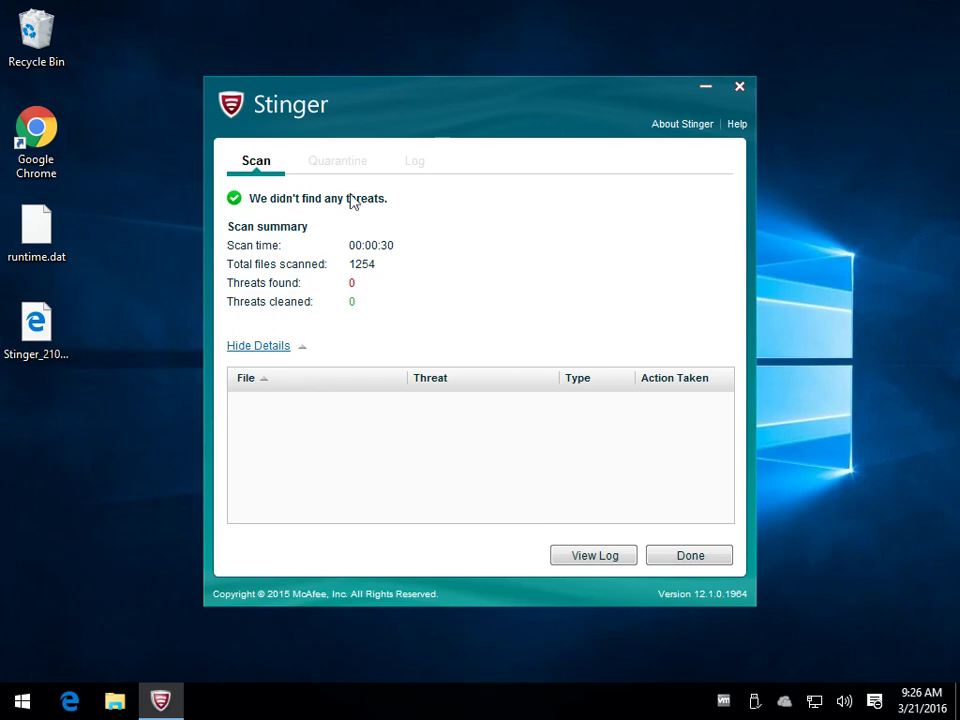
- Open the scan report Stinger_21032016_092553 from the desktop in Google Chrome and read it
left_click(32, 336)
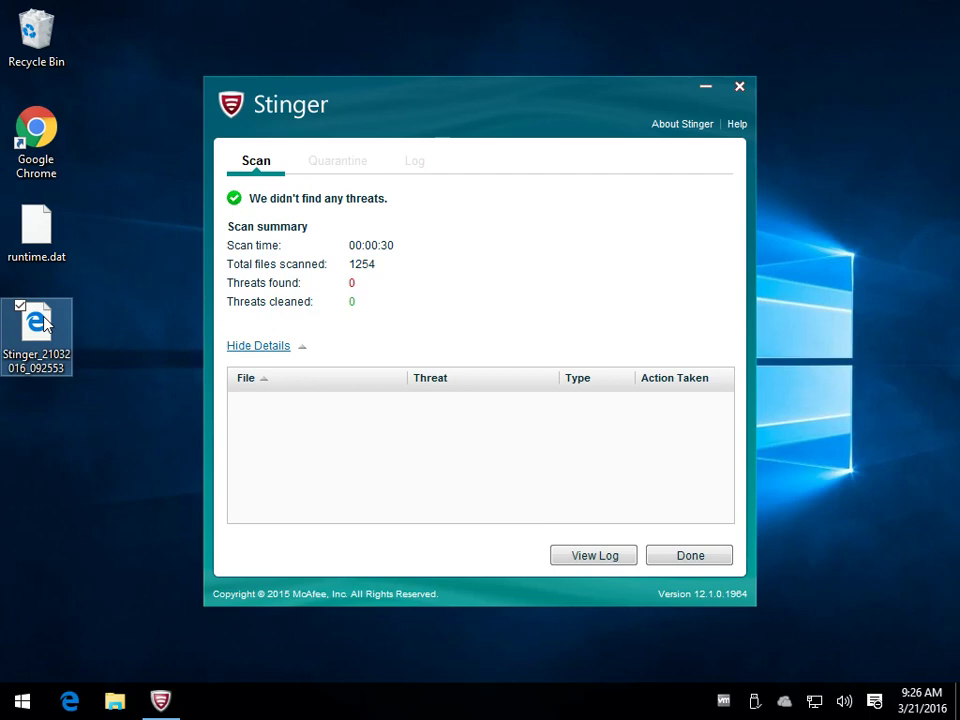
double_click(45, 322)
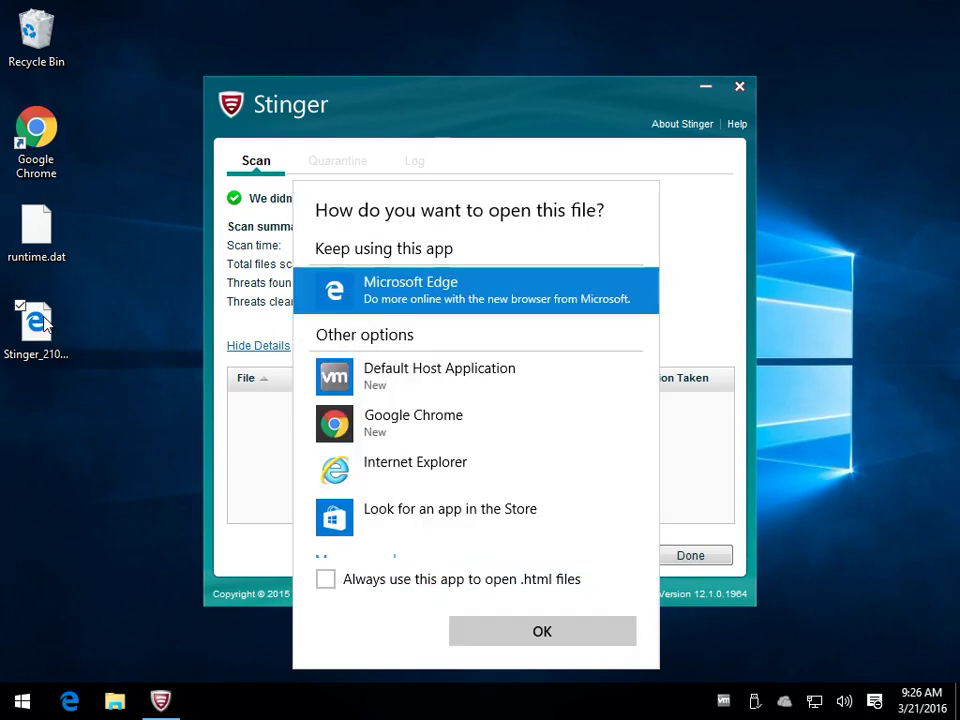
left_click(435, 431)
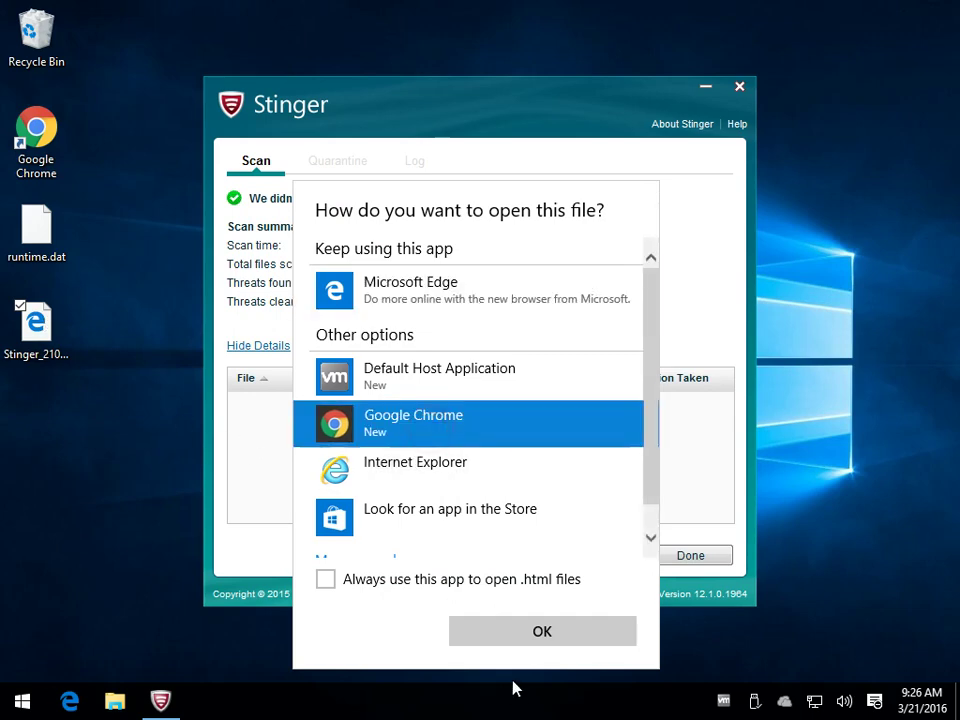
left_click(546, 690)
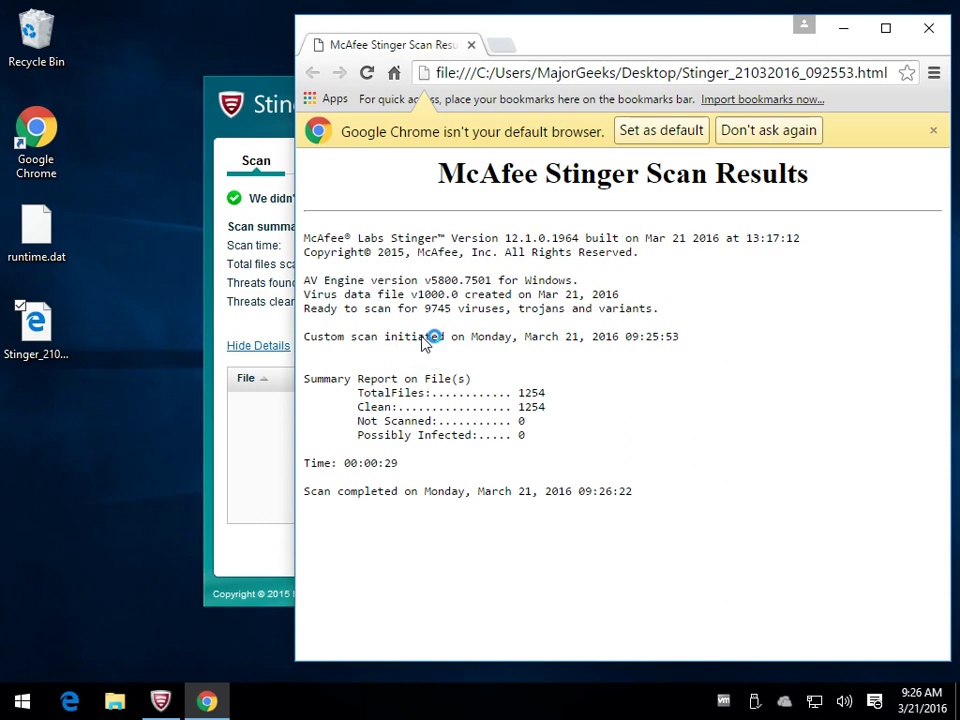
- Try to set Google Chrome as the default browser, dismiss the Settings window, and close the scan report
left_click(663, 131)
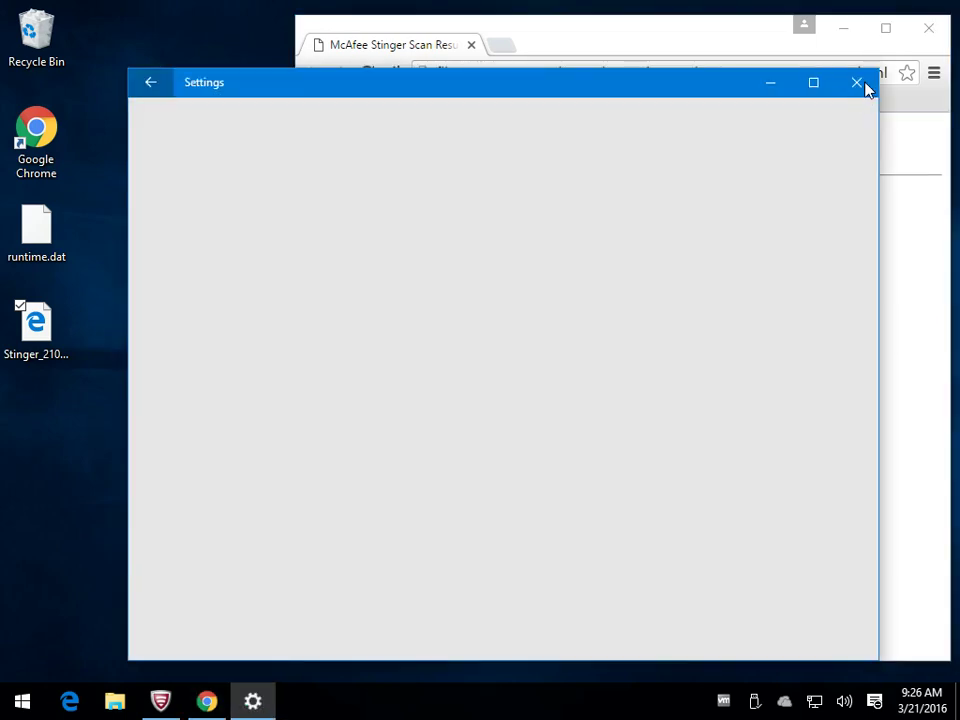
left_click(858, 84)
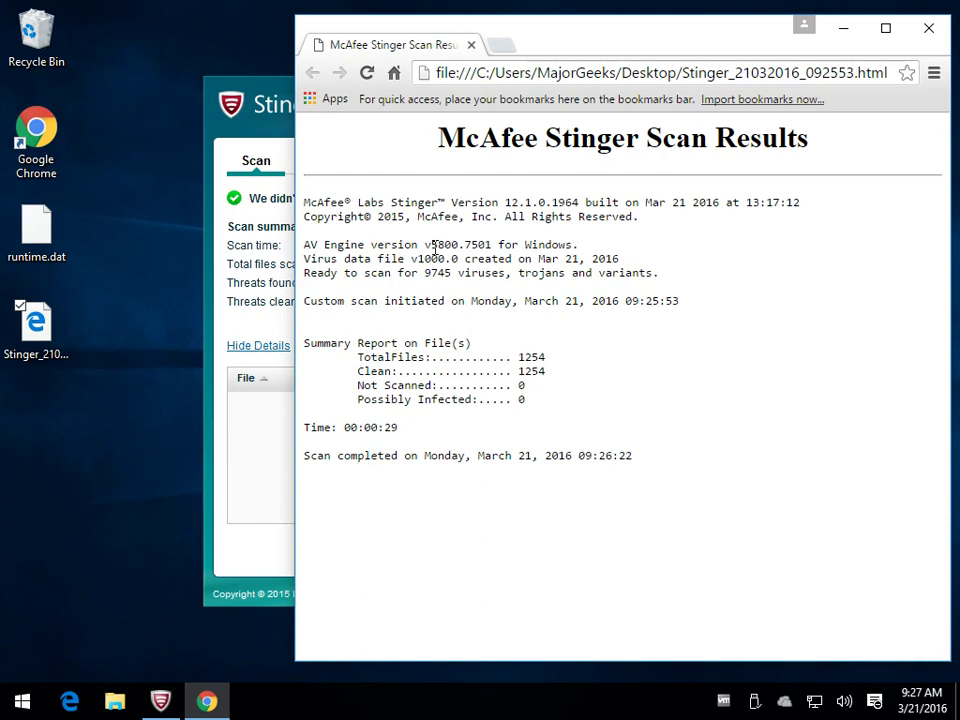
left_click(929, 28)
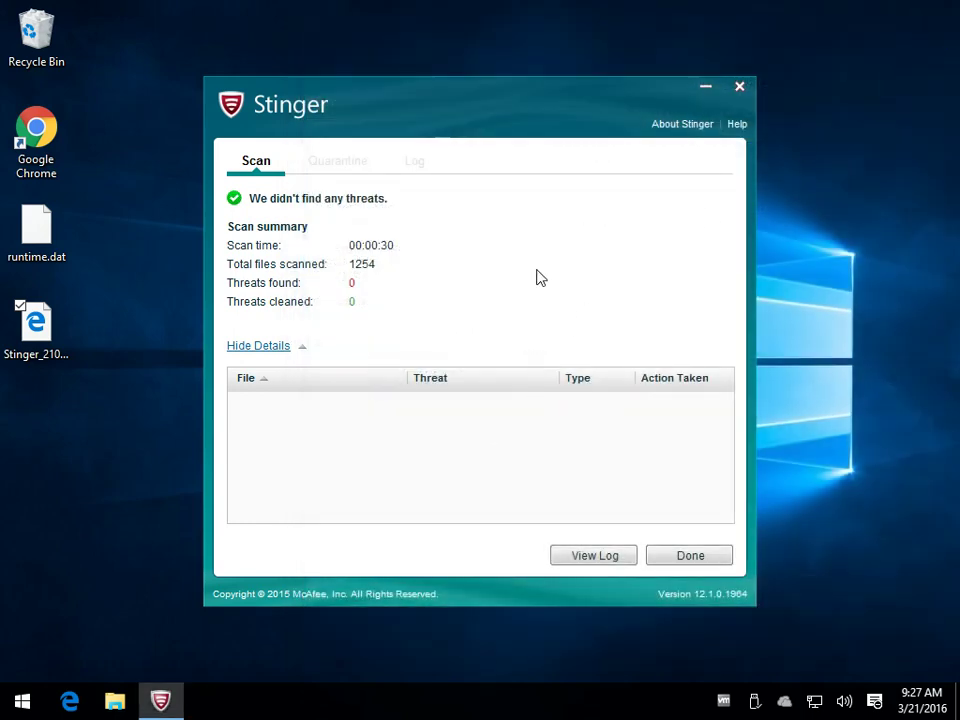
- Finish the completed scan and view the Quarantine list of backed-up infected files
left_click(689, 560)
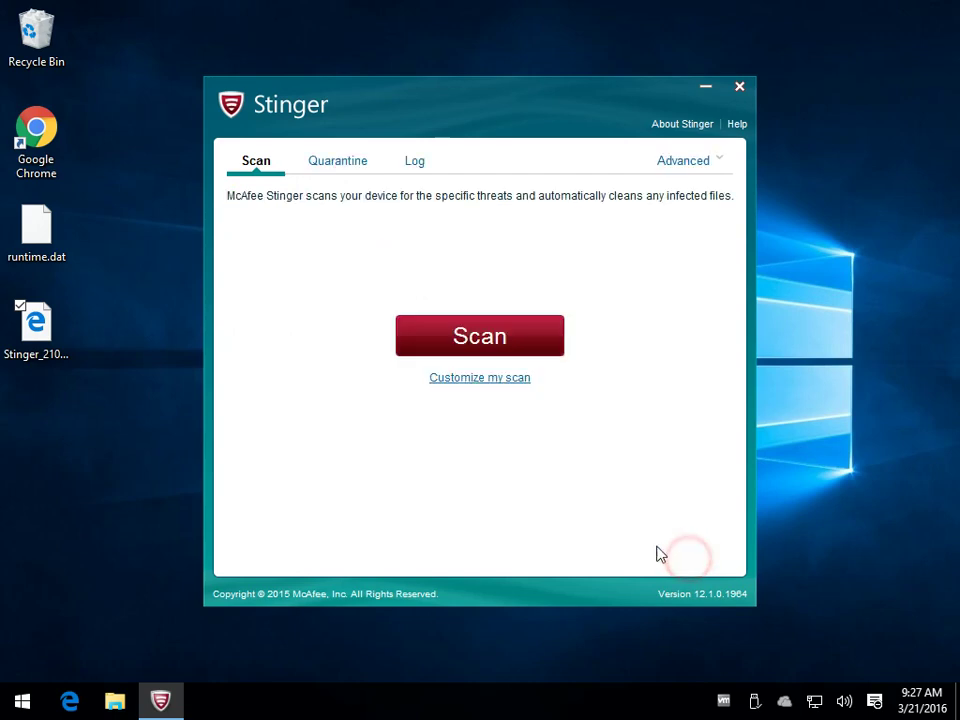
left_click(322, 157)
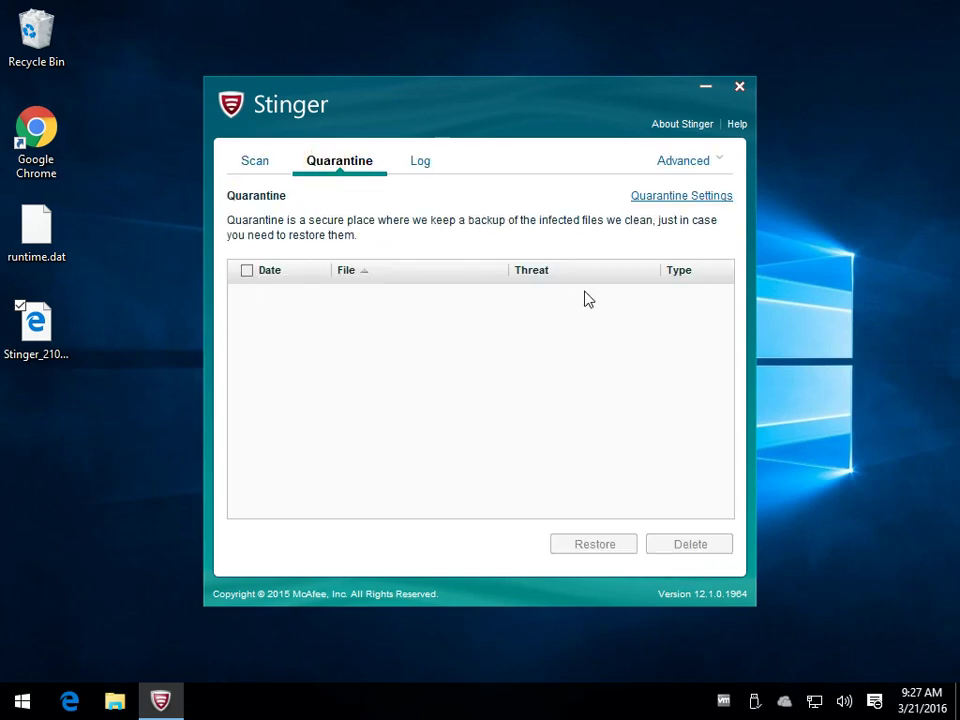
- Delete the log file Stinger_21032016_092553.html from the scan log and return to the Scan page
left_click(420, 163)
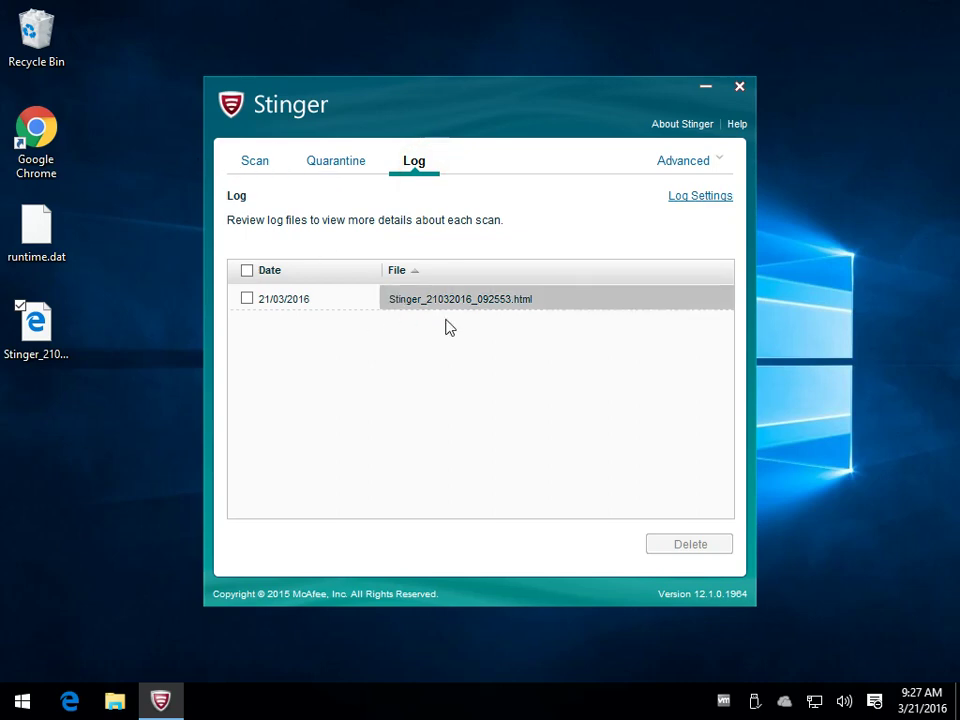
left_click(246, 299)
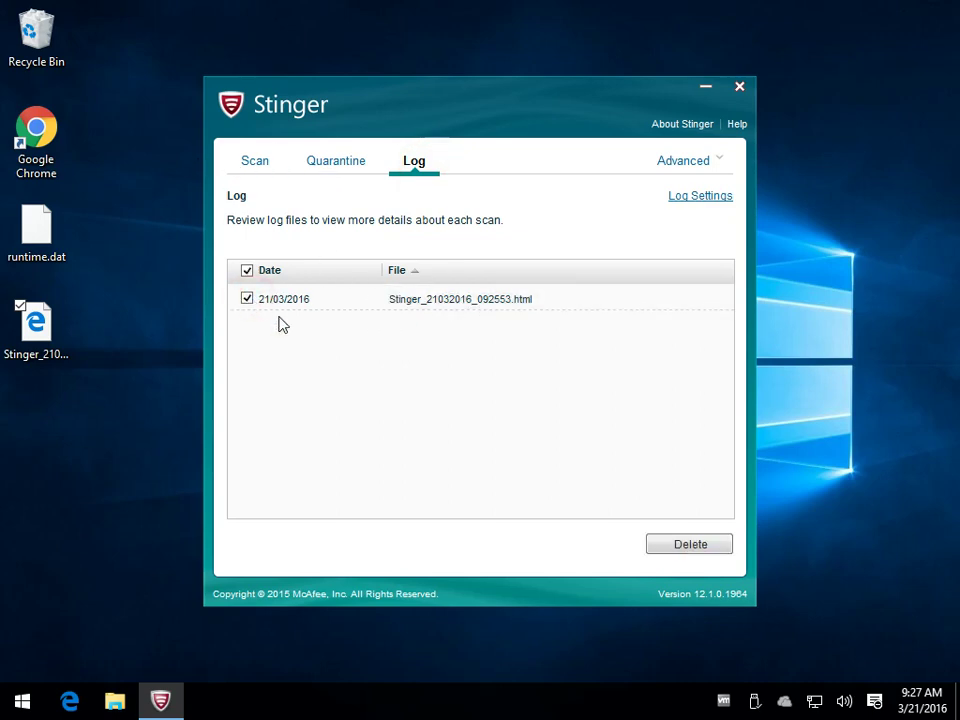
left_click(690, 546)
left_click(552, 375)
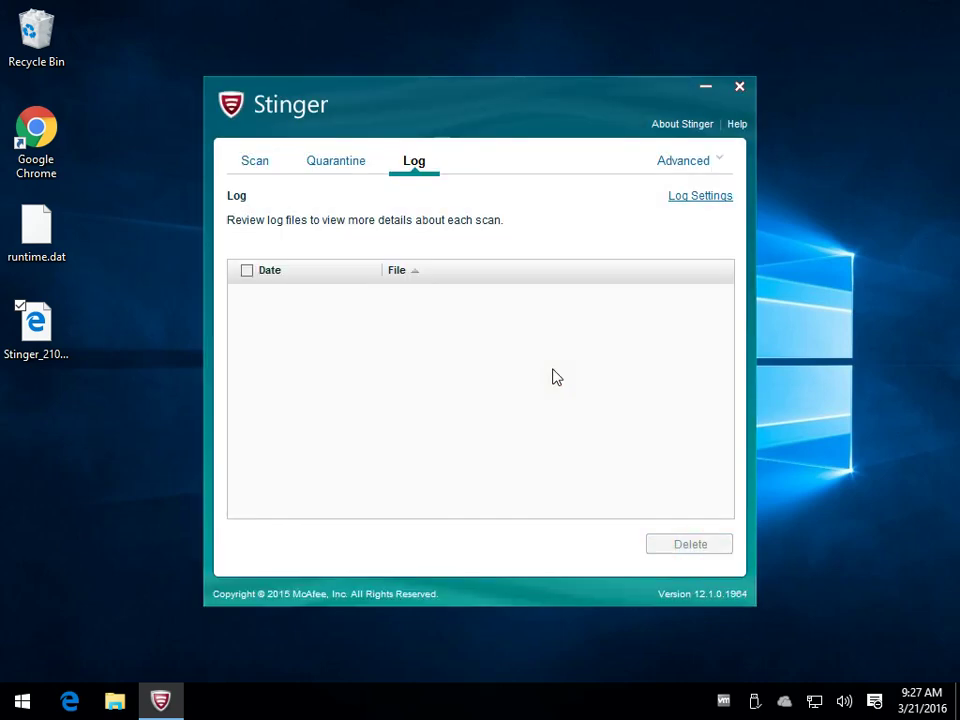
left_click(256, 168)
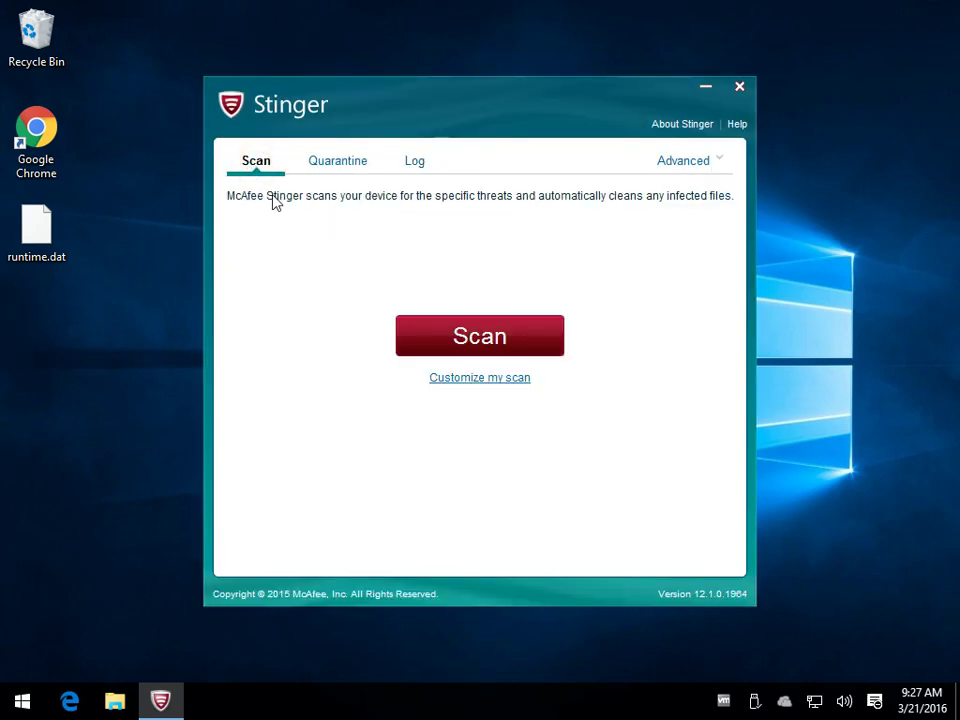